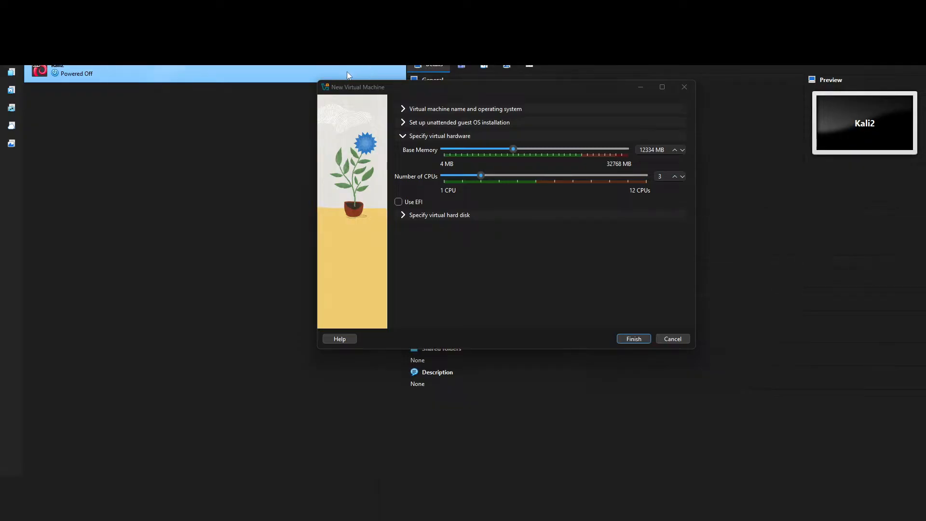
Step: Drag the New Virtual Machine wizard down to show Kali2's Debian (64-bit), 5541 MB, 2-processor details
left_click_drag(469, 88, 505, 138)
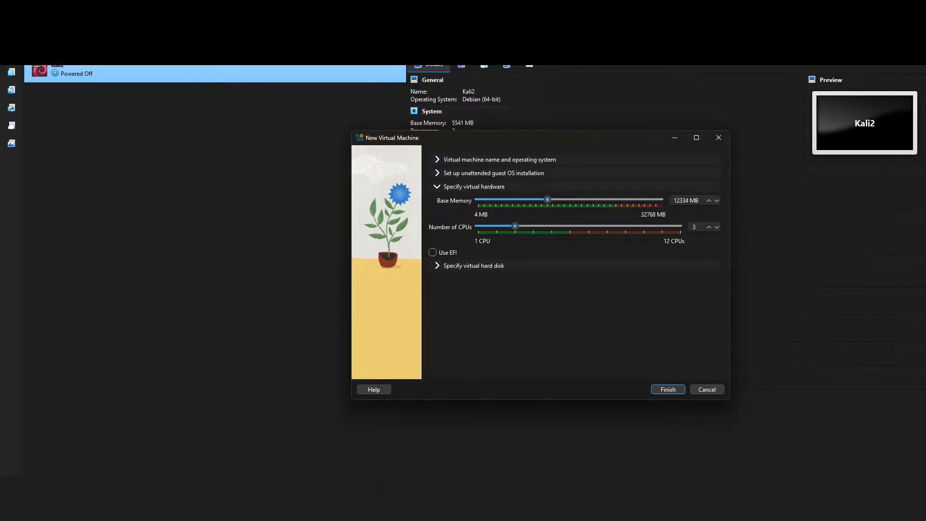
Step: Switch to the web browser playing the YouTube music video
left_click(507, 509)
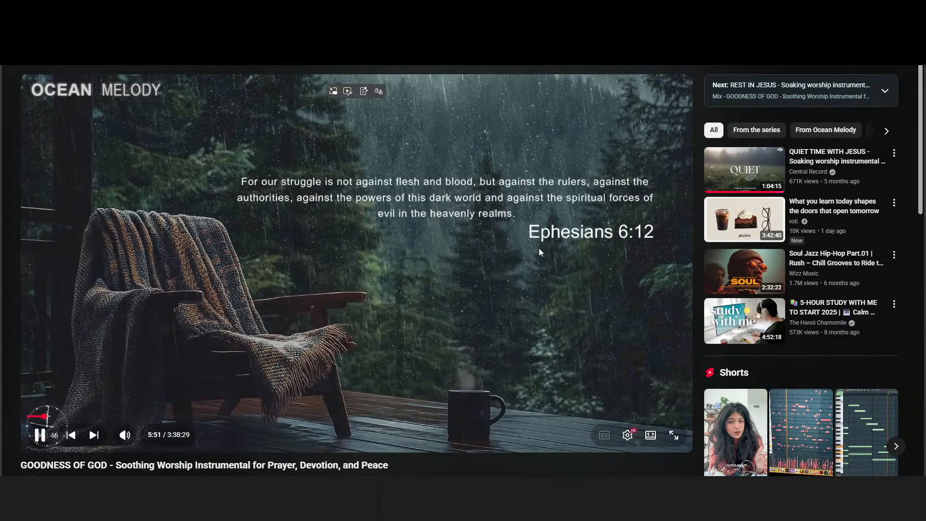
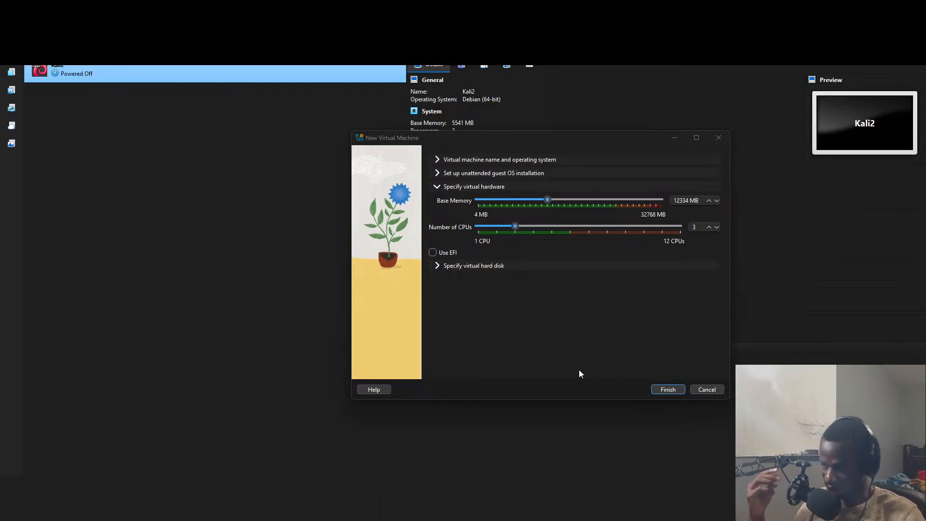
Step: Create the Kali1 VM with 12334 MB memory, 3 CPUs, the Kali 2025.3 ISO and a 20 GB disk
left_click(668, 389)
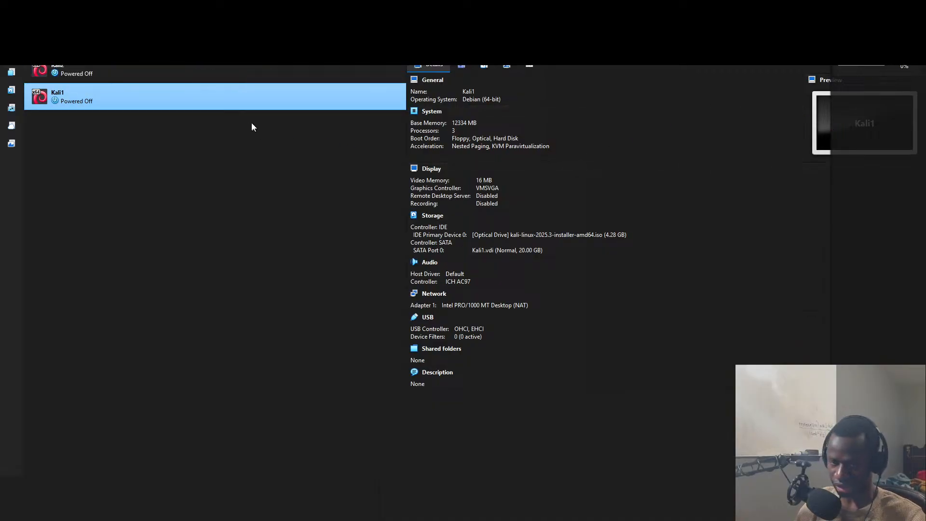
Step: Start the Kali1 VM, maximize its window and dismiss the mouse-capture notice
double_click(251, 96)
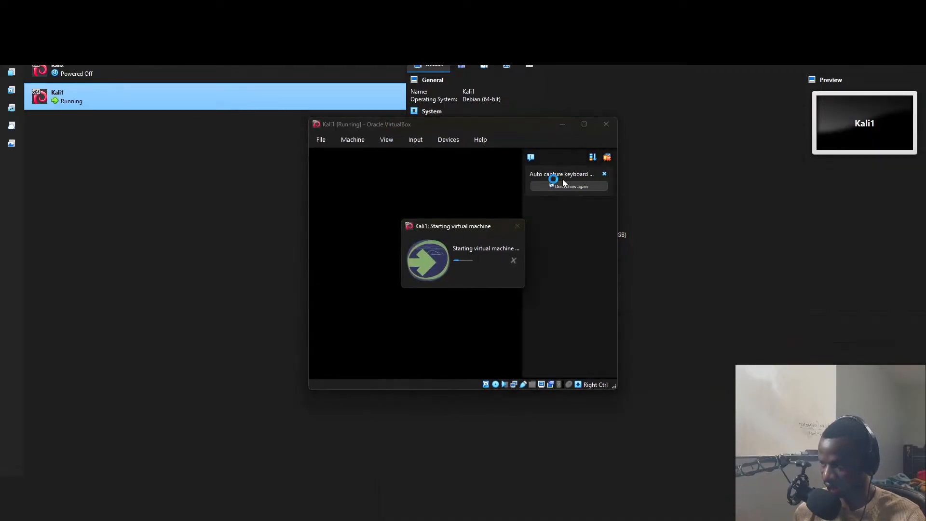
left_click(584, 124)
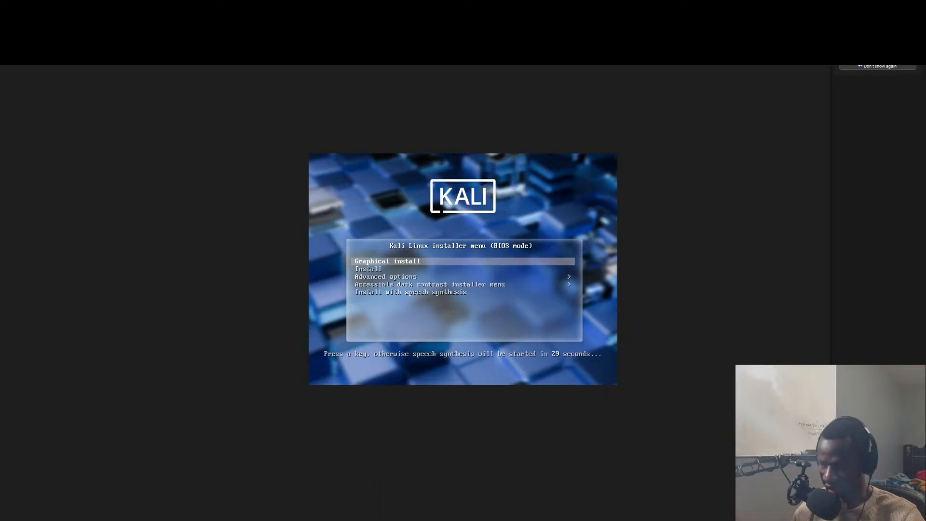
left_click(394, 261)
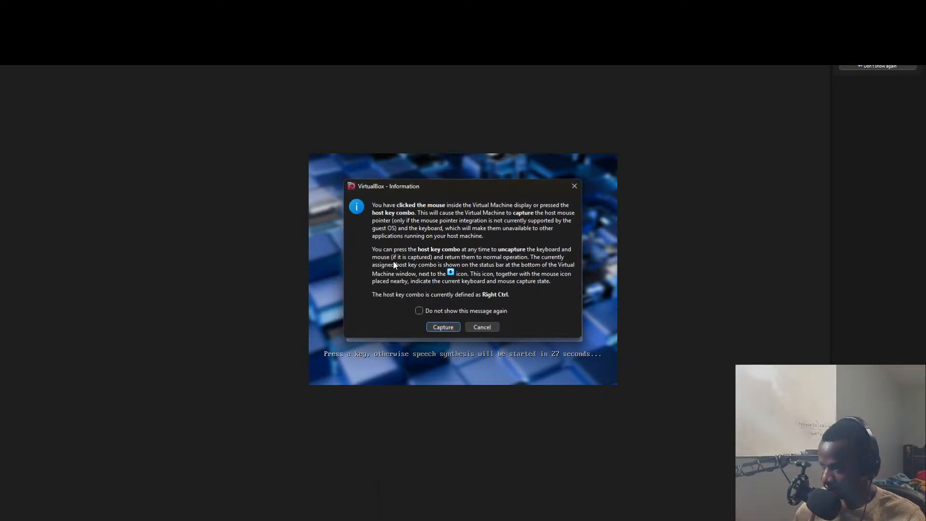
left_click(493, 328)
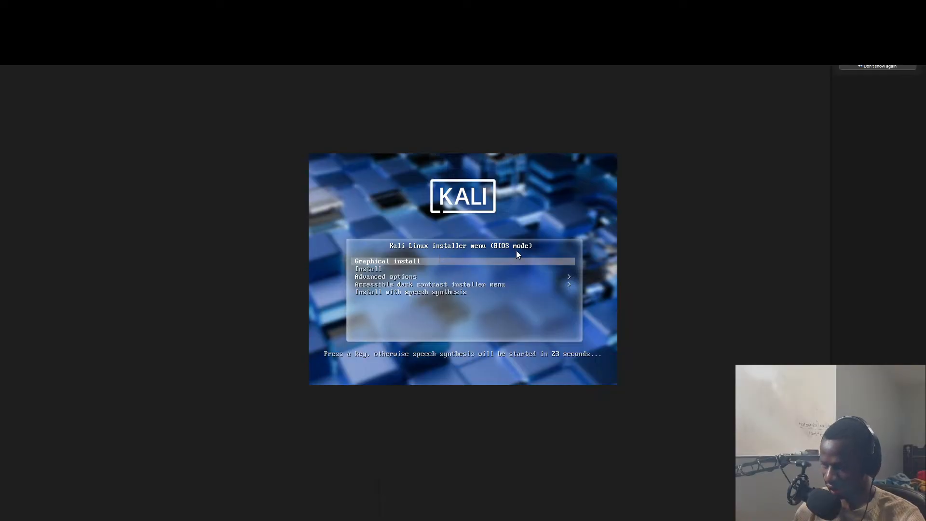
Step: Choose Graphical install from the Kali boot menu to launch the installer
key("Down")
key("Down")
key("Down")
key("Down")
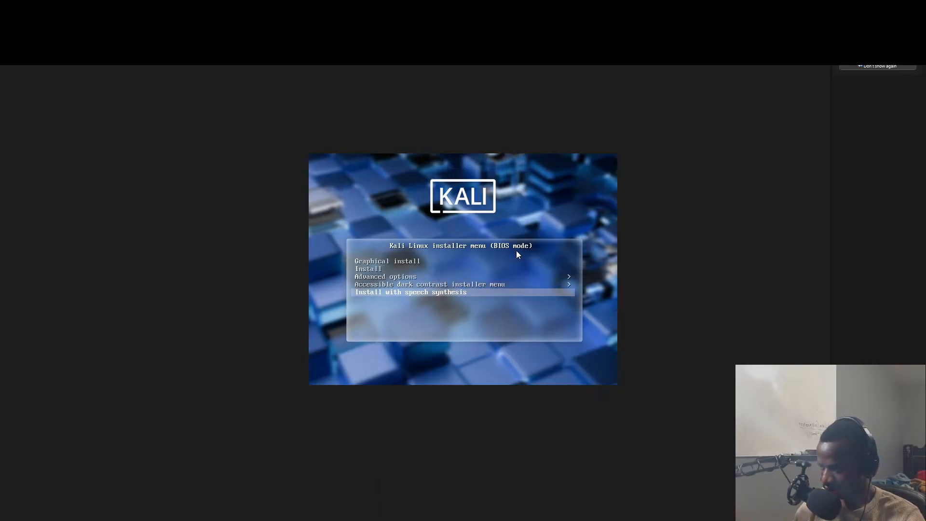
key("Up")
key("Up")
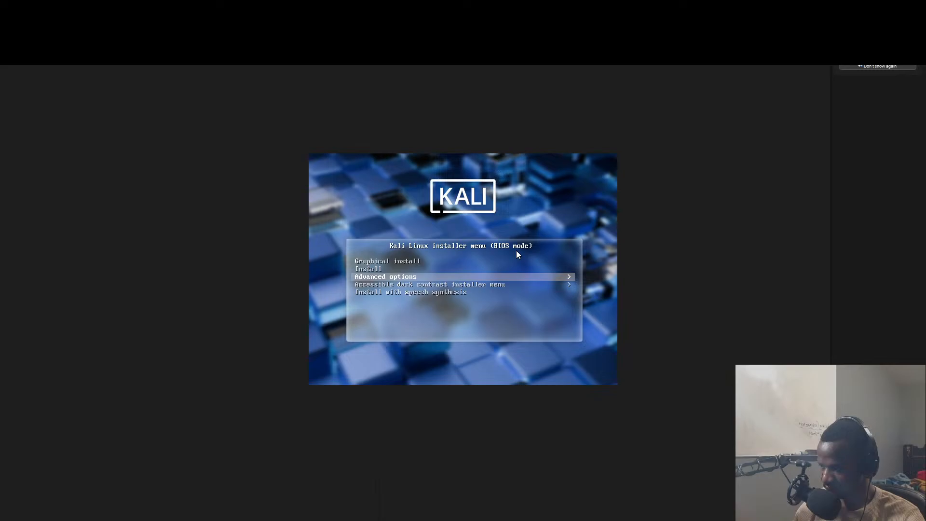
key("Up")
key("Up")
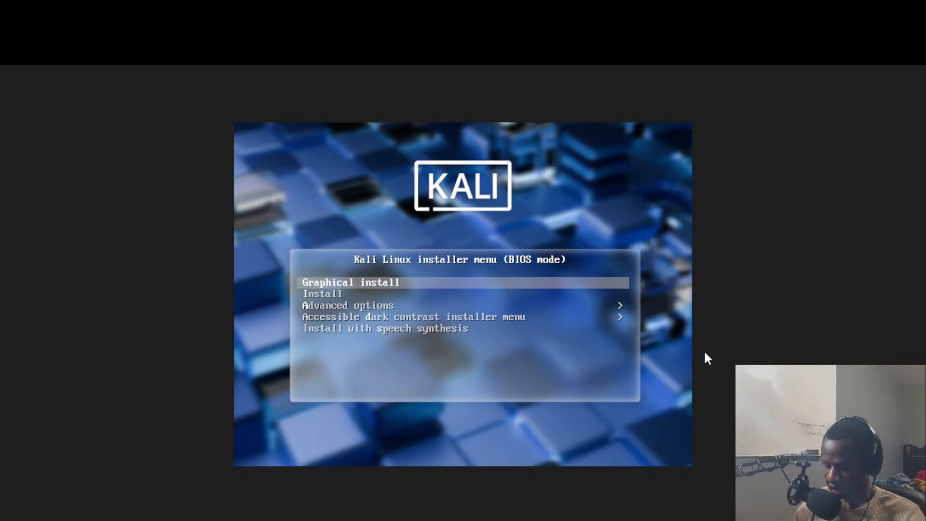
key("Down")
key("Up")
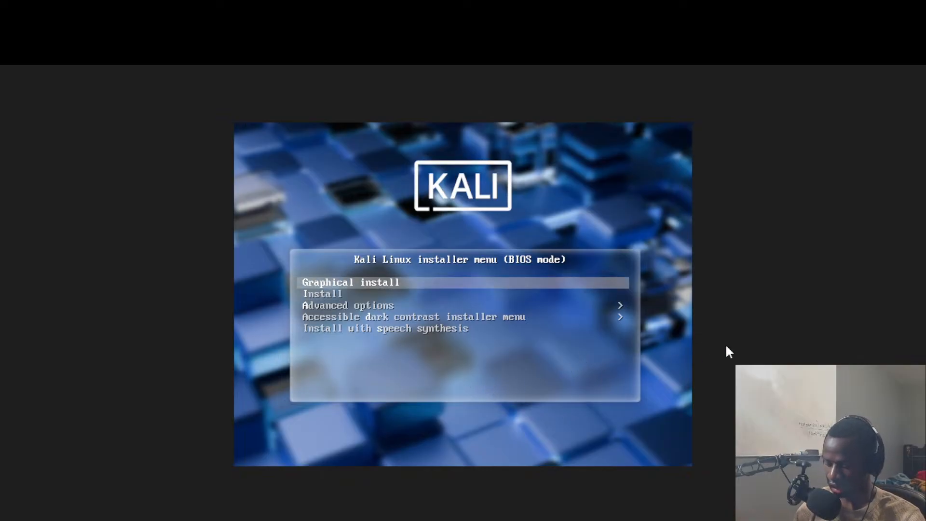
key("Return")
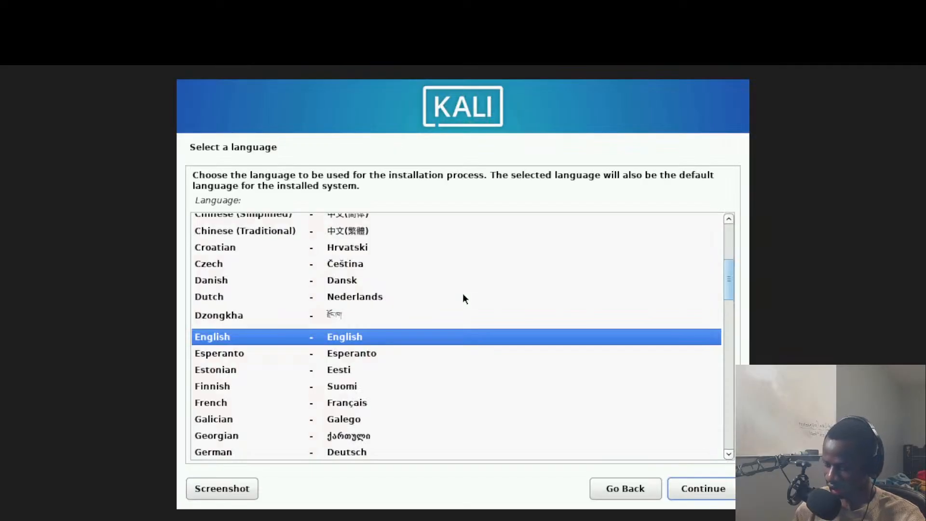
Step: Accept English as the installer language and United States as the location
key("Return")
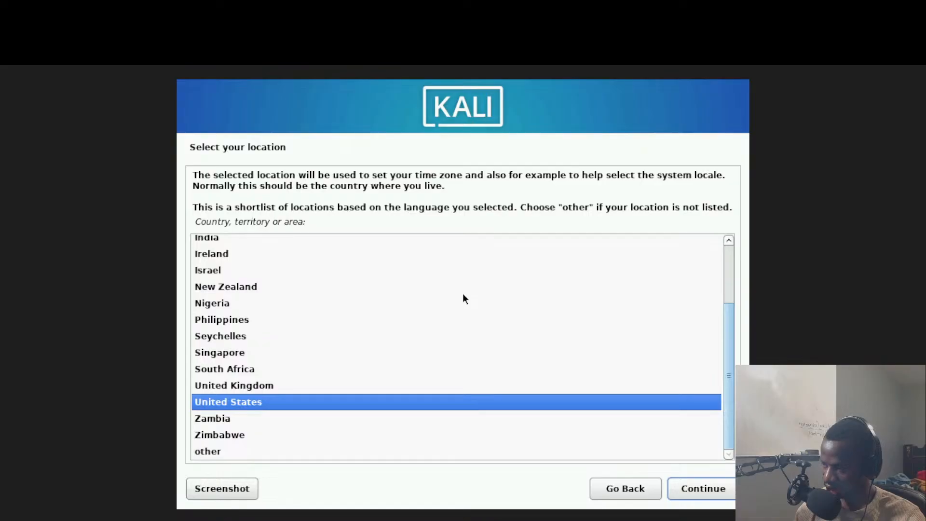
key("Return")
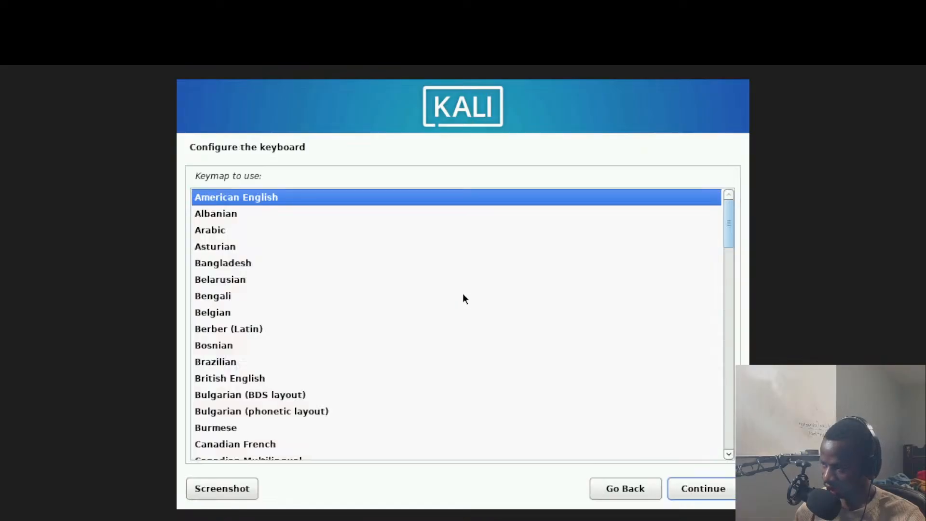
Step: Accept the American English keymap and let the installer run until the hostname prompt
key("Return")
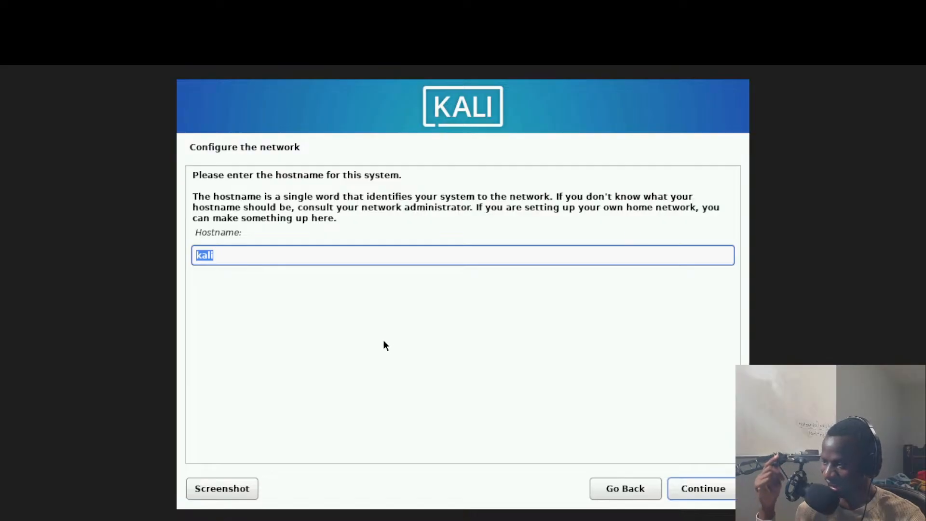
Step: Replace the default hostname kali with Lika and confirm it
double_click(317, 253)
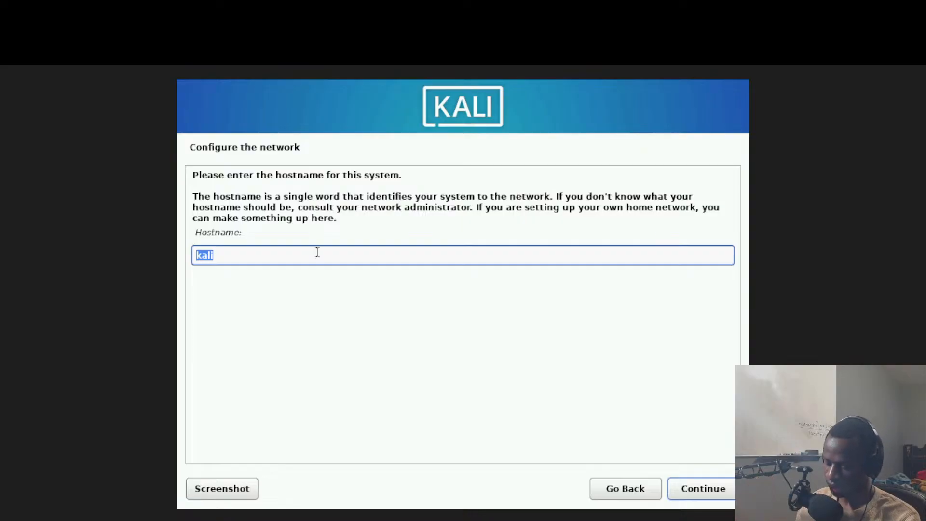
type("Lika")
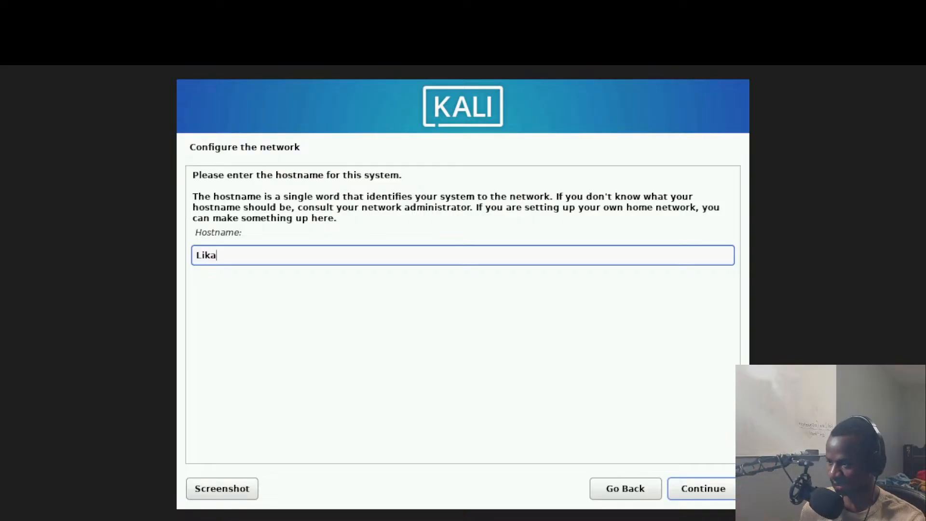
key("Return")
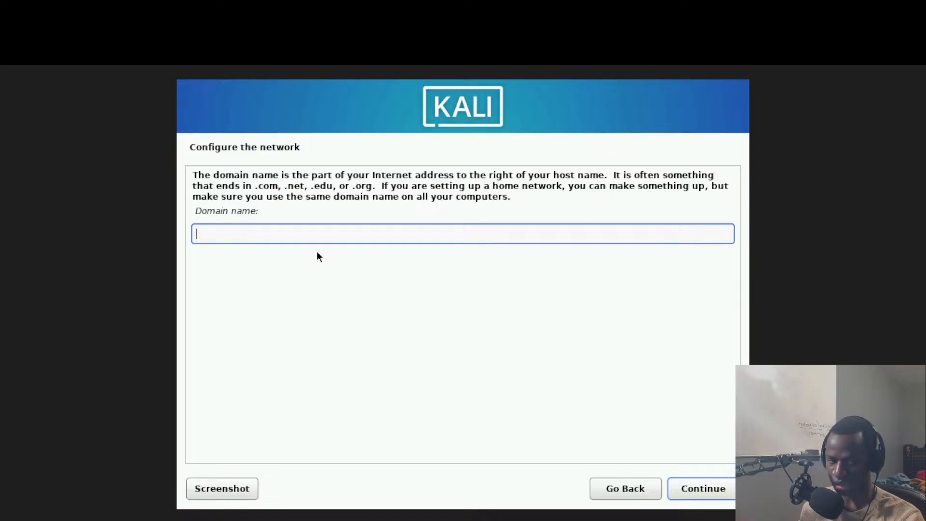
Step: Enter the domain name, editing Lika-Kali.local down to lika.local before confirming
type("Lika-Kali")
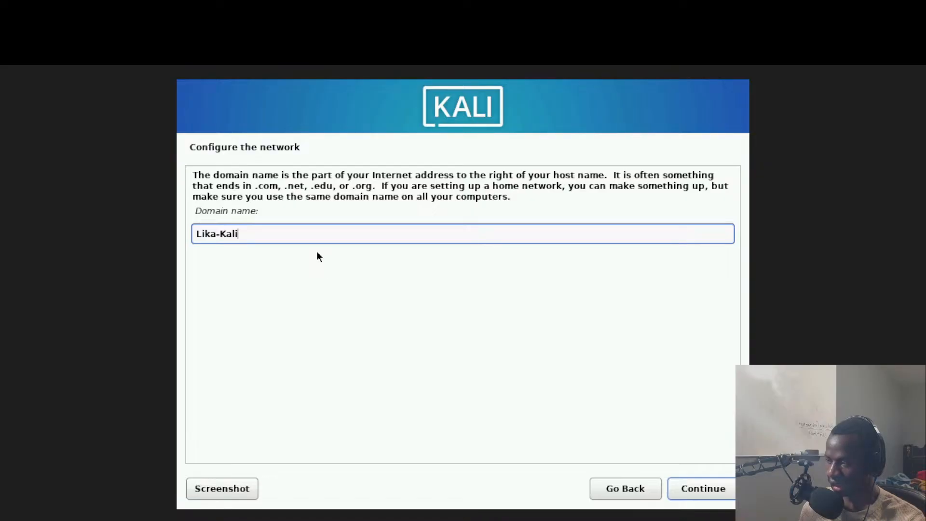
type(".local")
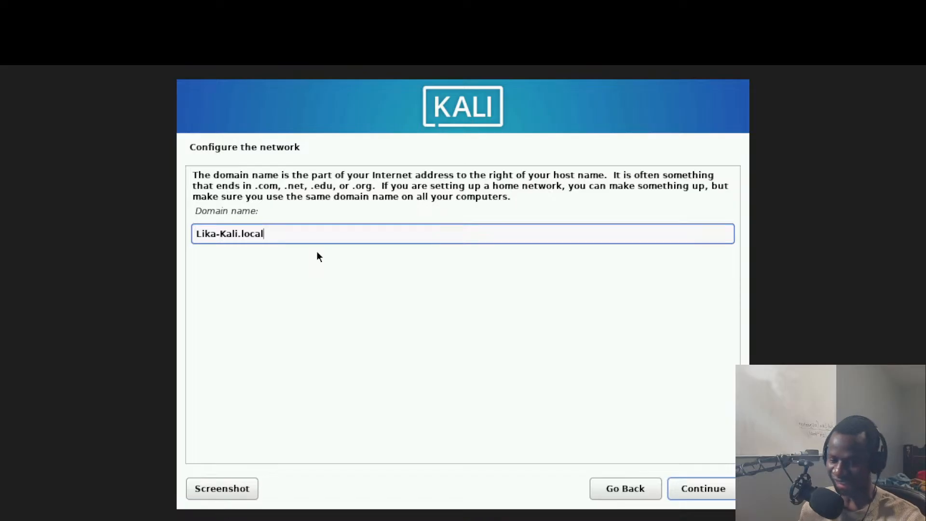
right_click(317, 256)
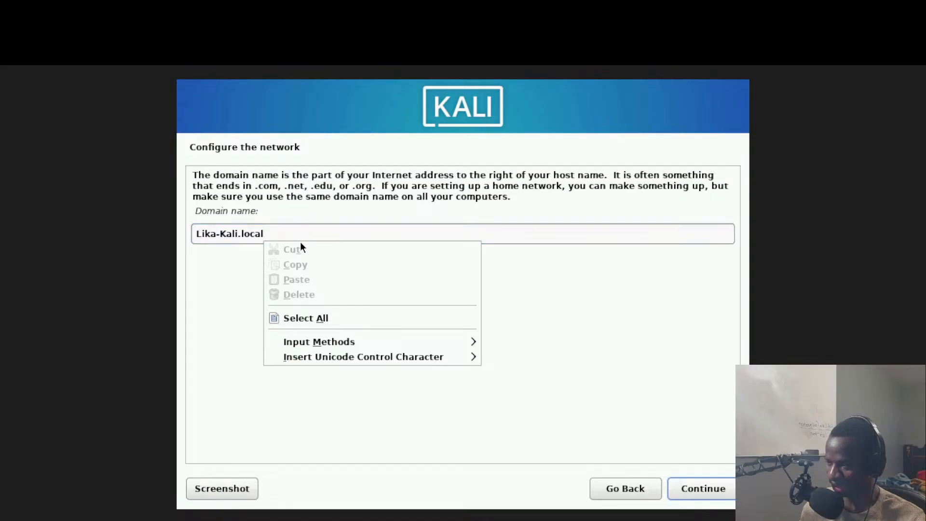
left_click(302, 234)
key("Left")
key("Left")
key("Left")
key("Left")
key("Left")
key("Left")
key("Left")
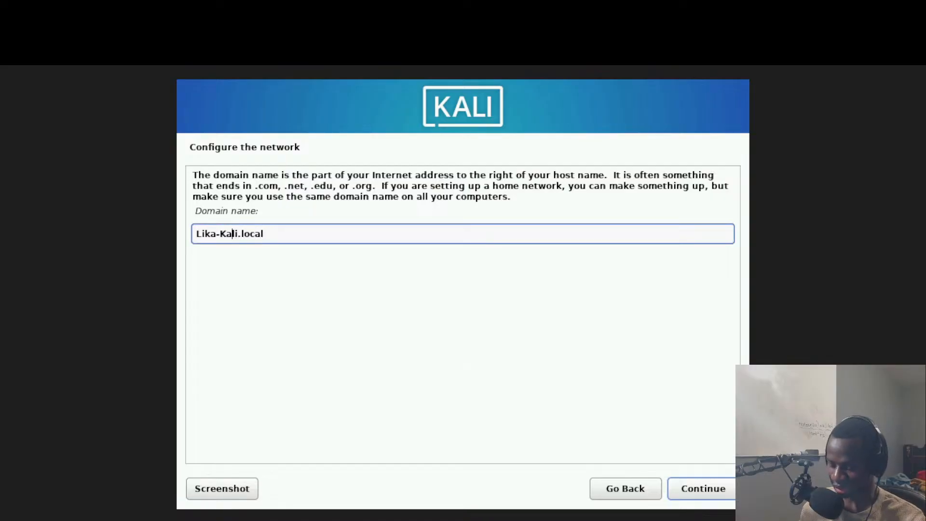
key("Right")
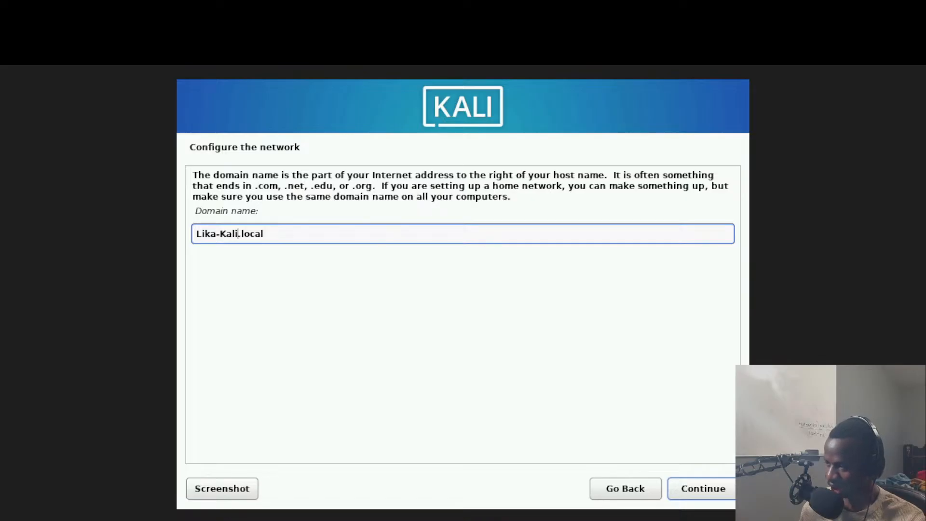
key("BackSpace")
key("BackSpace")
key("BackSpace")
key("BackSpace")
key("BackSpace")
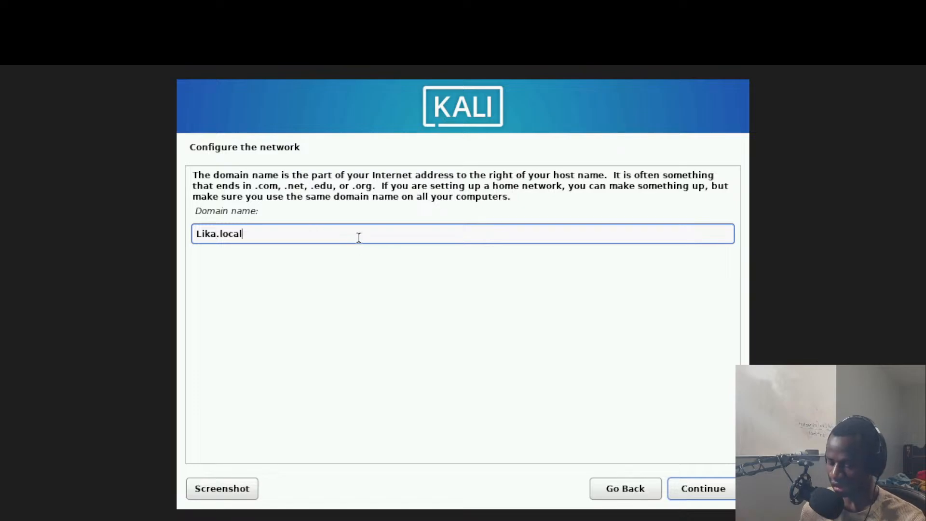
key("Left")
key("Left")
key("Left")
key("Left")
key("Left")
key("Left")
key("Left")
key("Left")
key("Left")
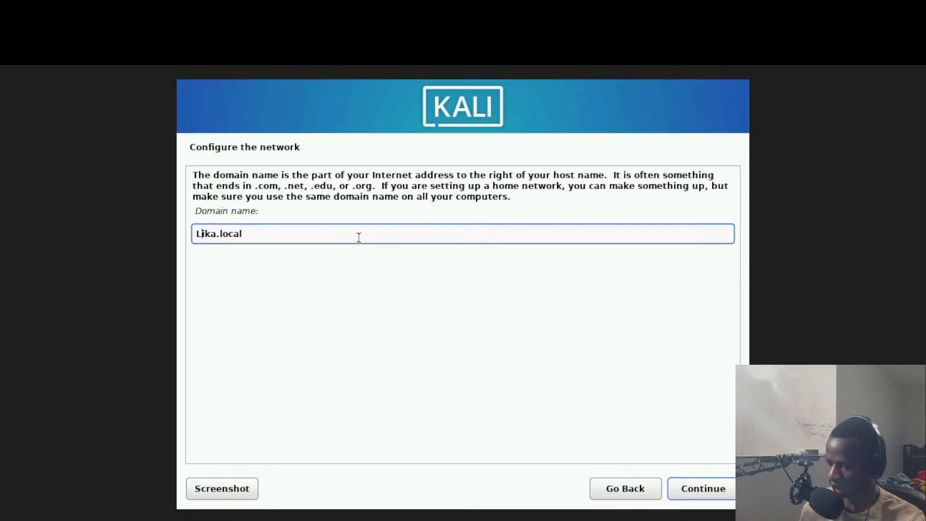
key("BackSpace")
type("l")
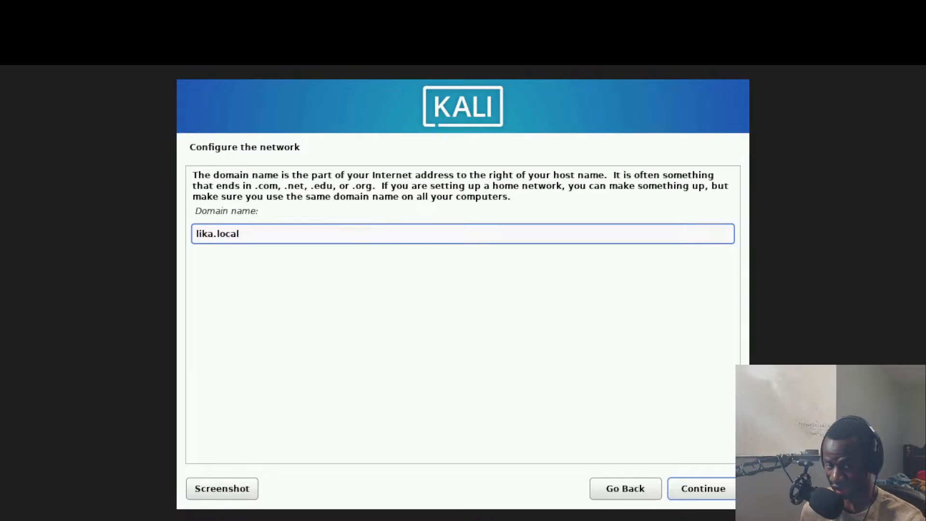
key("Return")
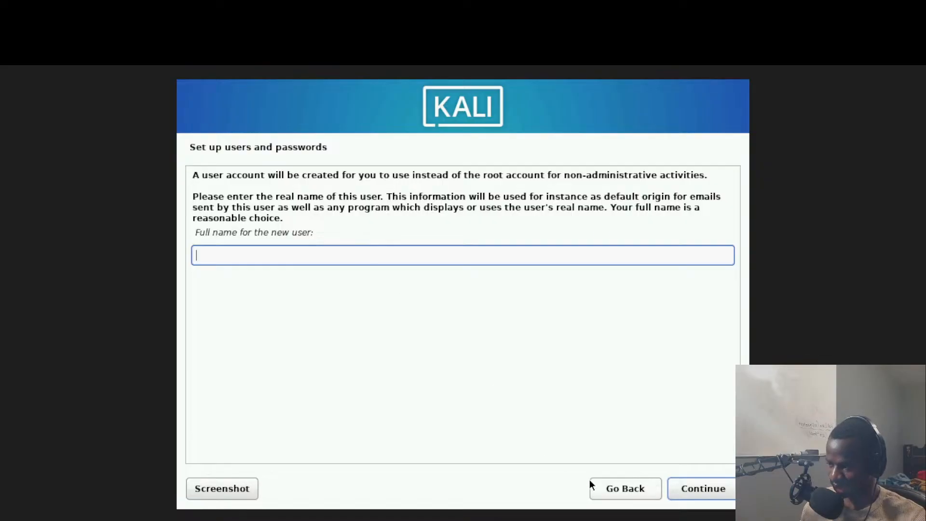
Step: Go back to the installer main menu and reopen the Set up users and passwords step
left_click(628, 487)
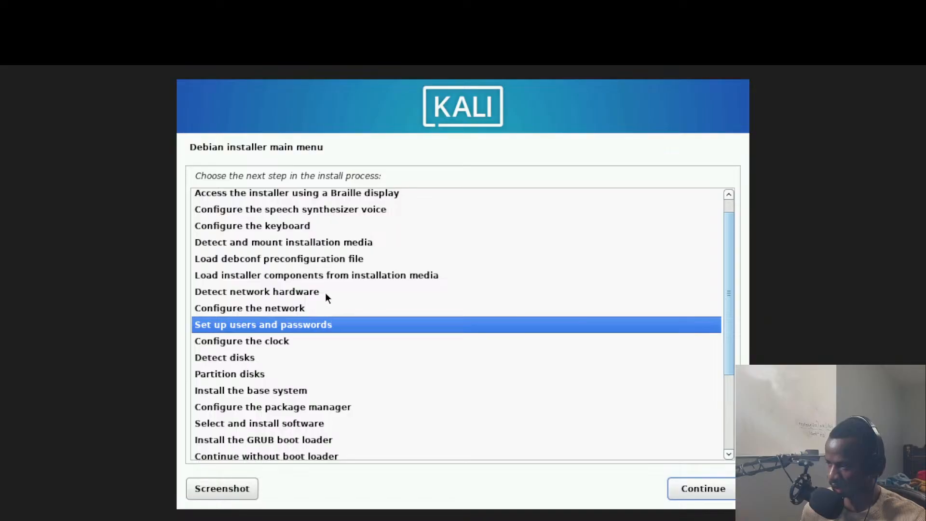
scroll(278, 215, "up", 1)
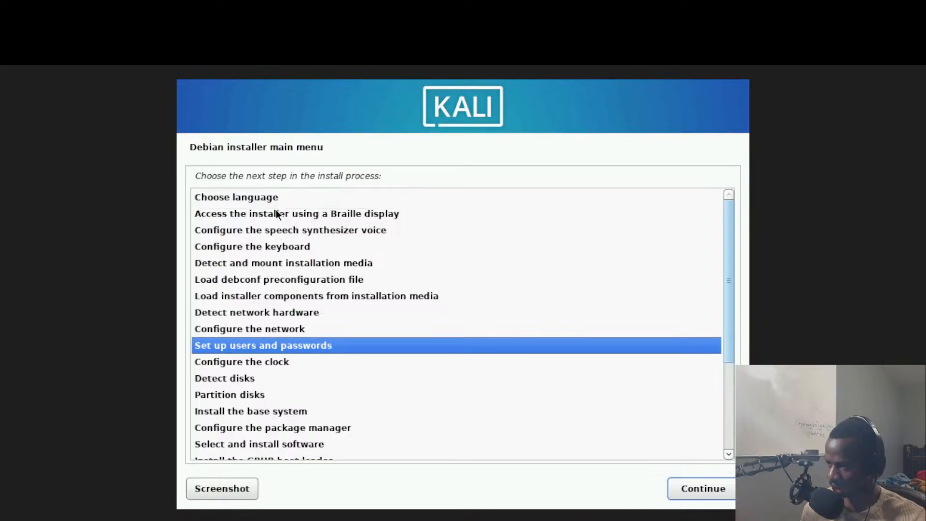
scroll(277, 214, "down", 3)
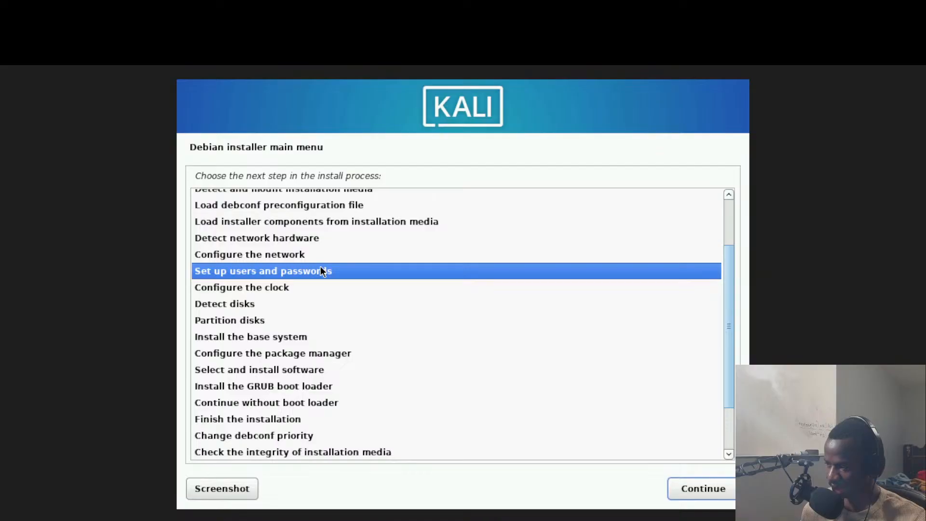
left_click(689, 488)
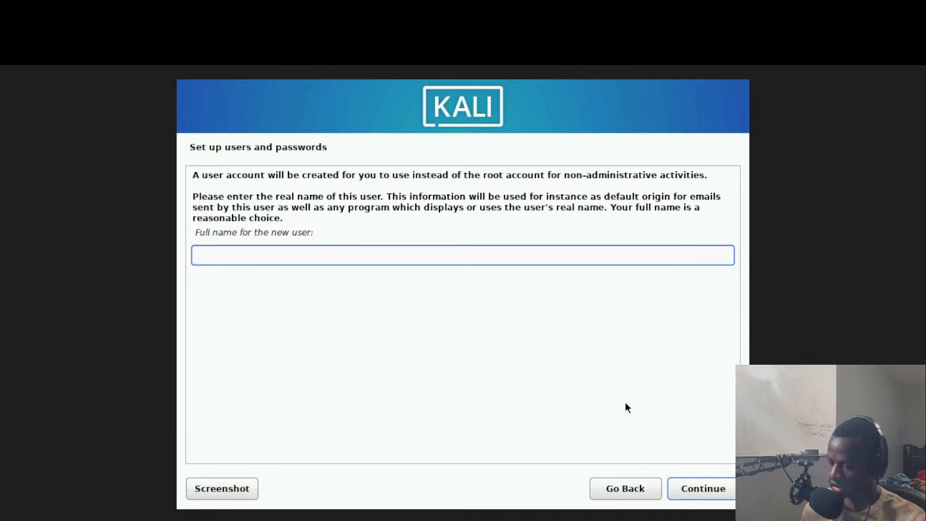
Step: Enter user1 as the full name and confirm the suggested username
type("user1")
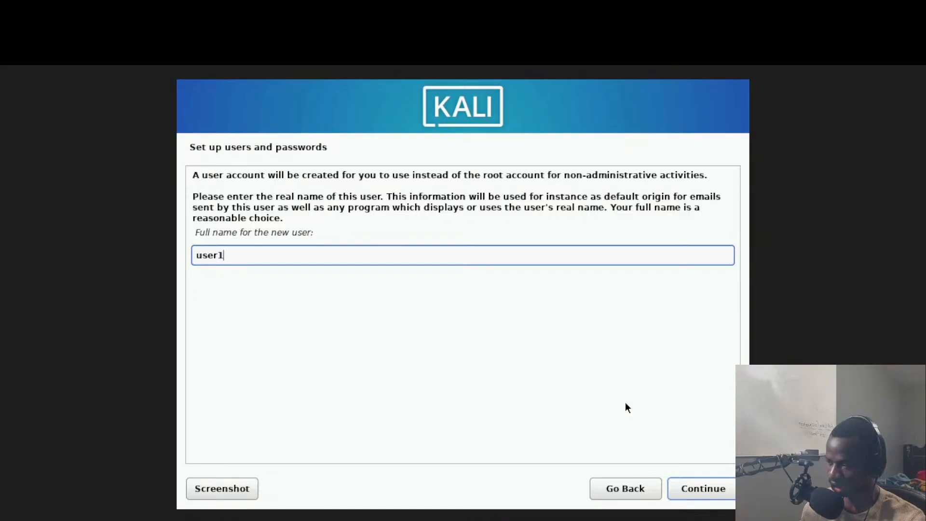
key("Return")
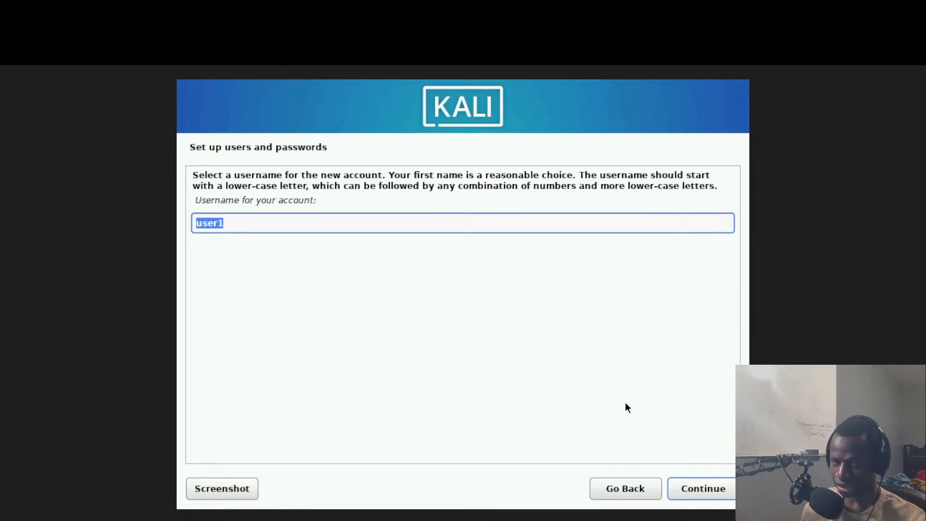
key("End")
type(".local")
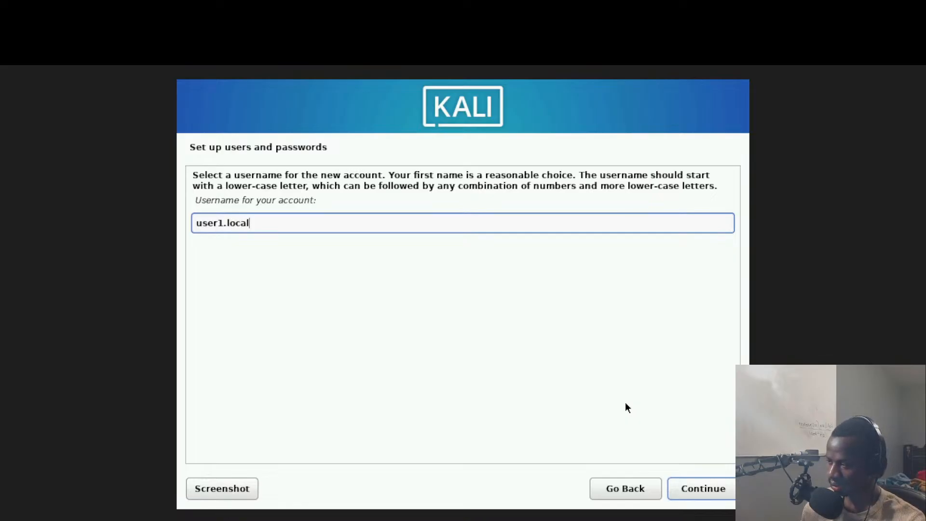
key("BackSpace")
key("BackSpace")
key("BackSpace")
key("BackSpace")
key("BackSpace")
key("BackSpace")
key("Return")
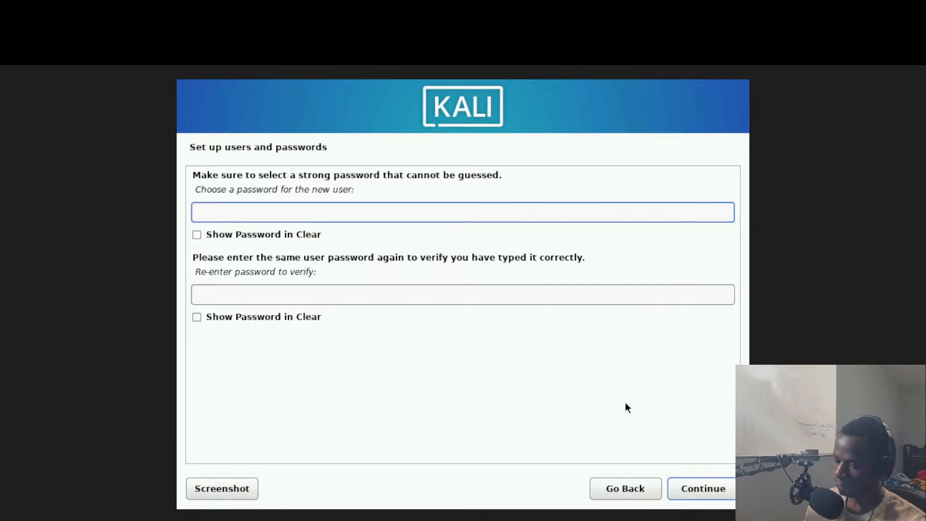
Step: Enter the user's account password in both fields so they match, and continue
type("•••••")
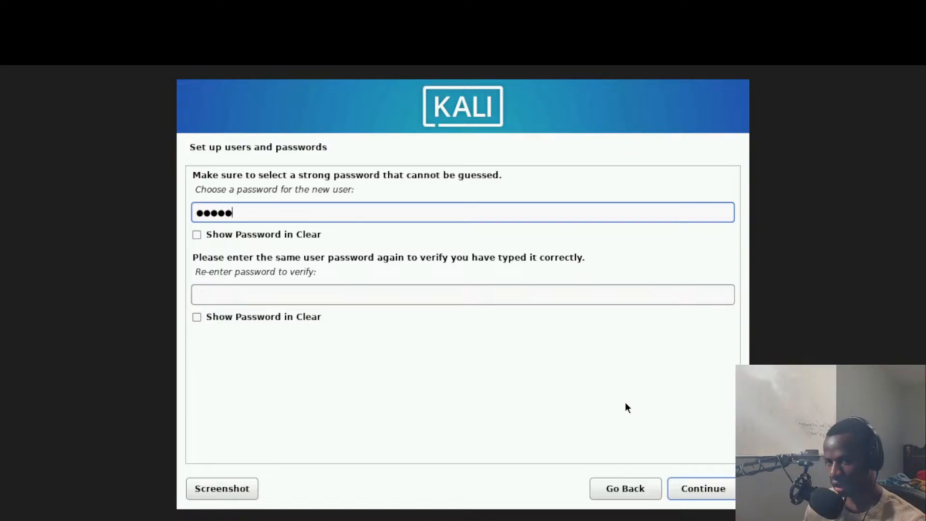
key("BackSpace")
key("BackSpace")
key("BackSpace")
key("BackSpace")
key("BackSpace")
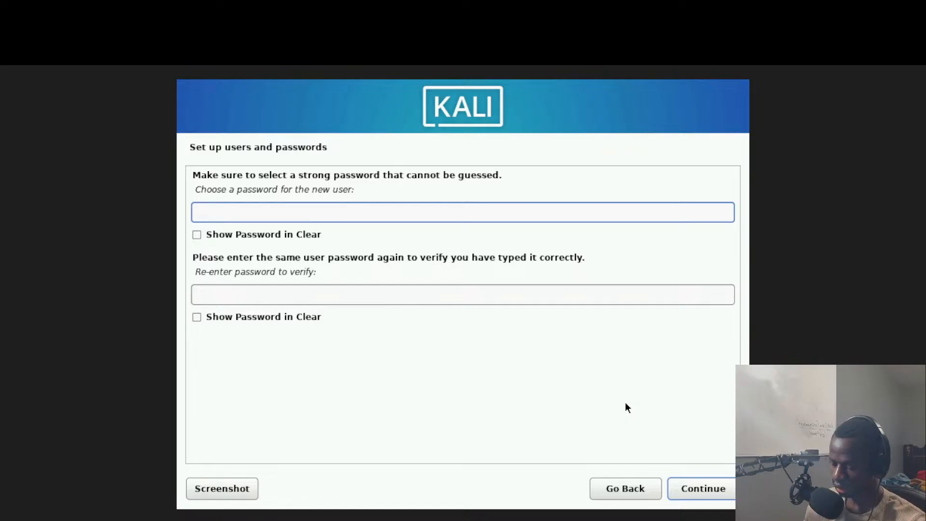
type("p")
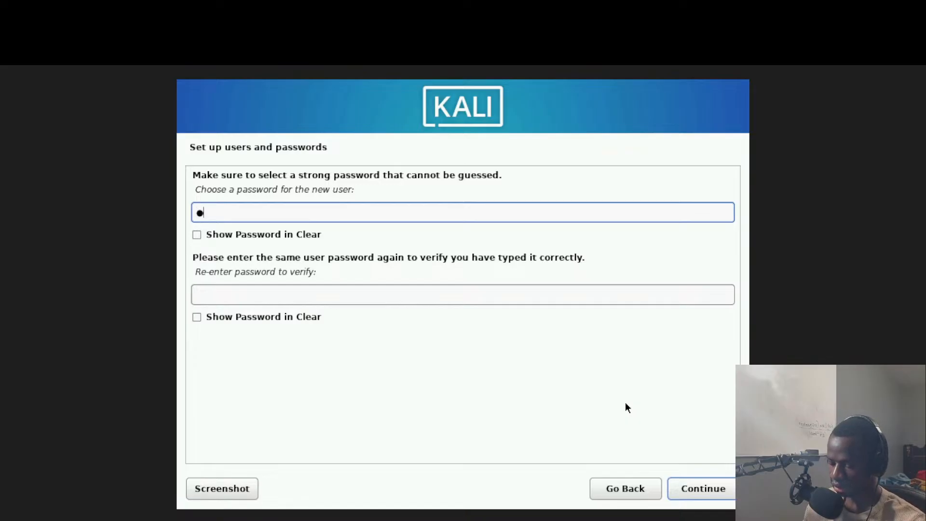
key("BackSpace")
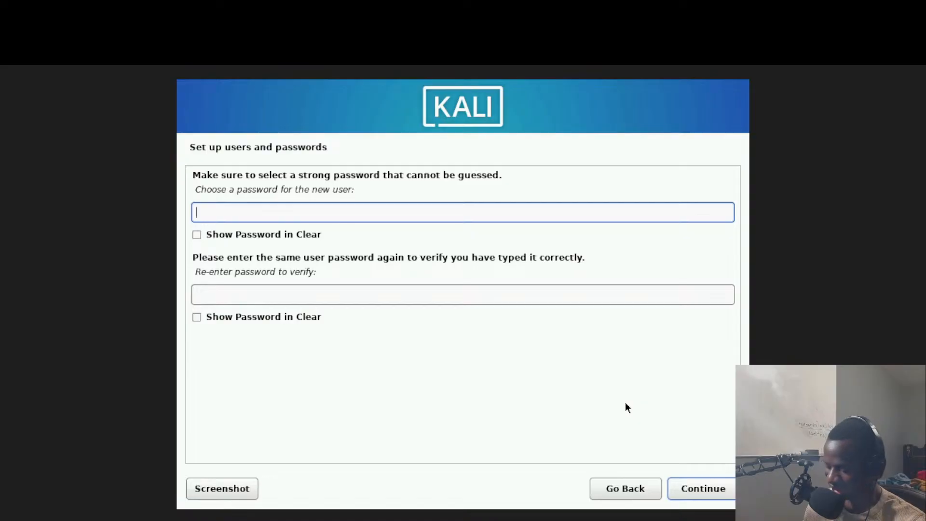
type("password")
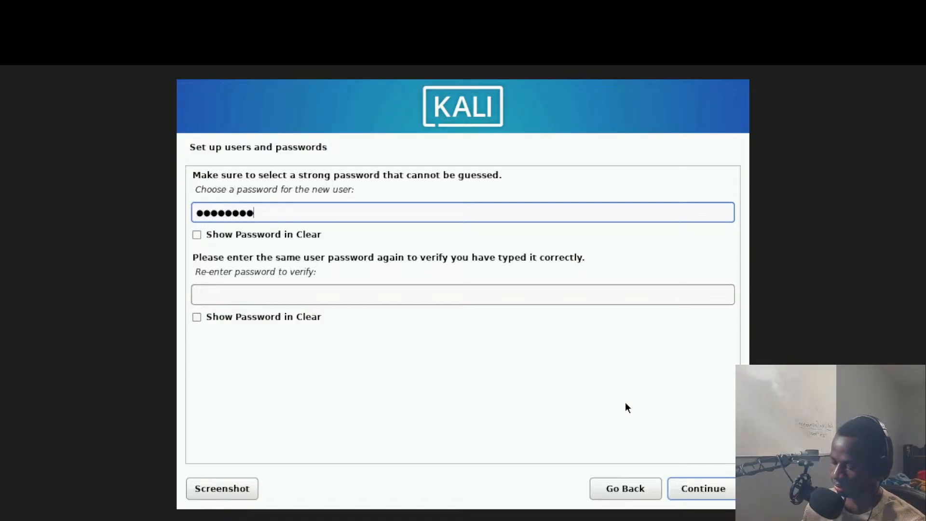
type("1")
key("Tab")
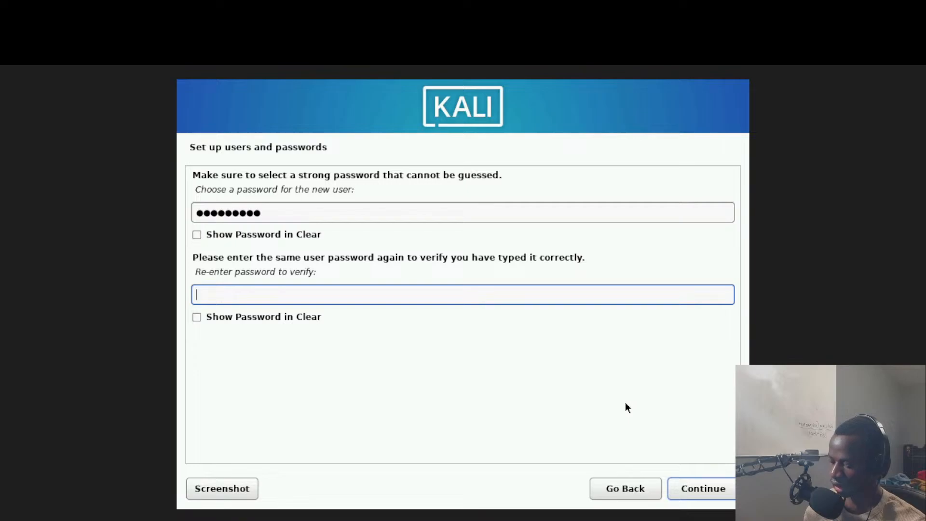
type("passwo")
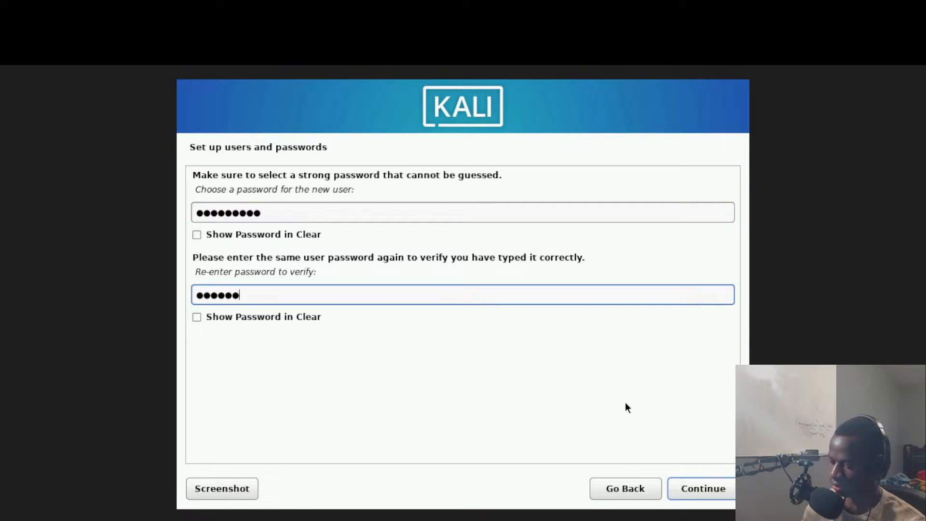
type("rd1")
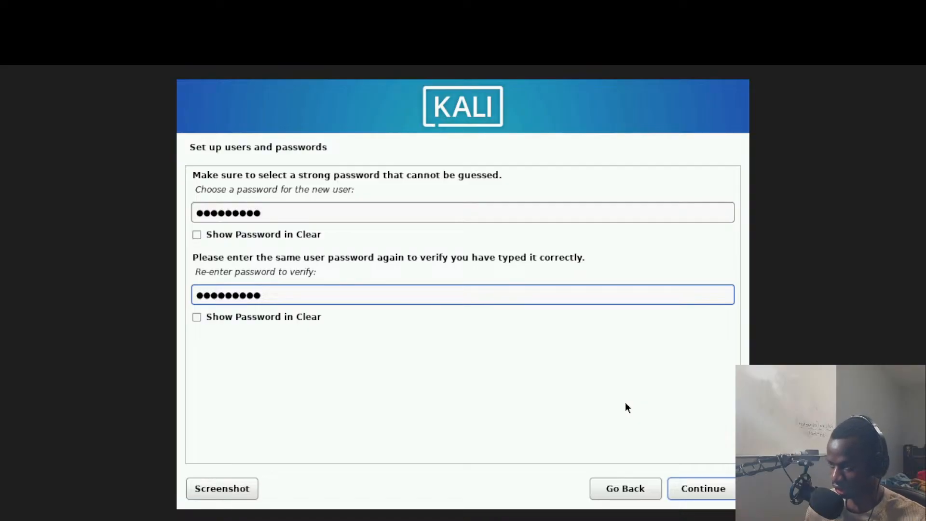
double_click(284, 208)
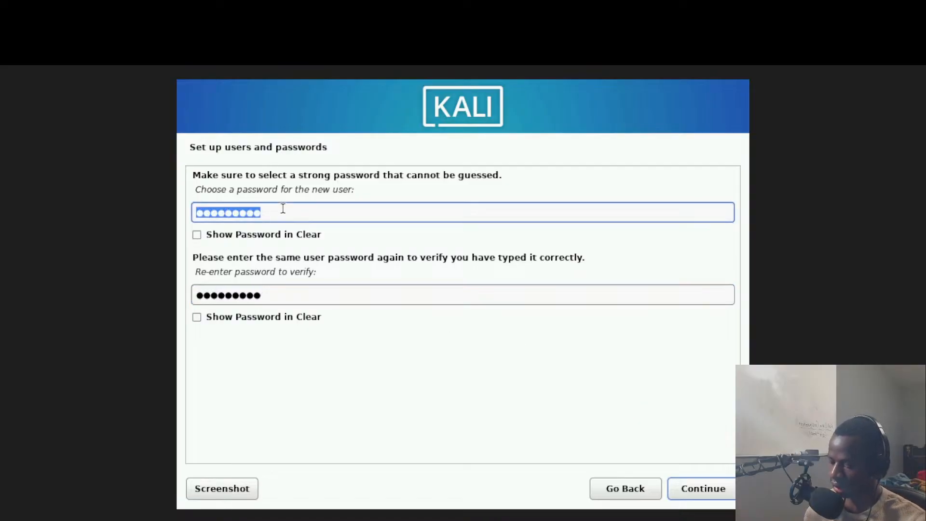
type("******")
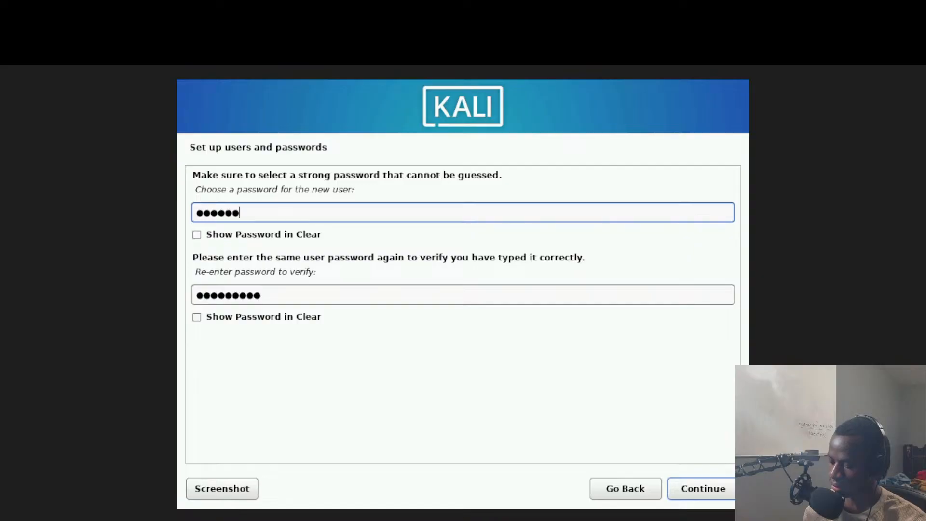
type("***")
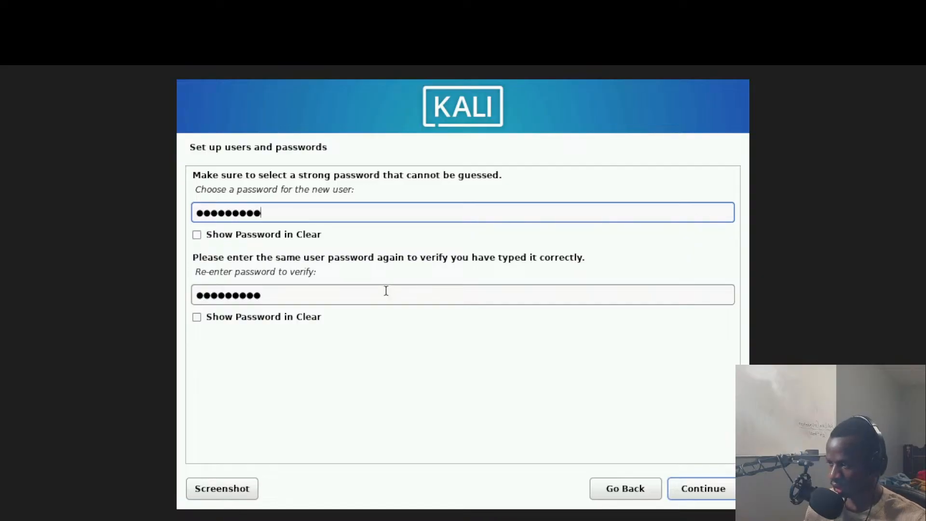
left_click(356, 296)
left_click(716, 487)
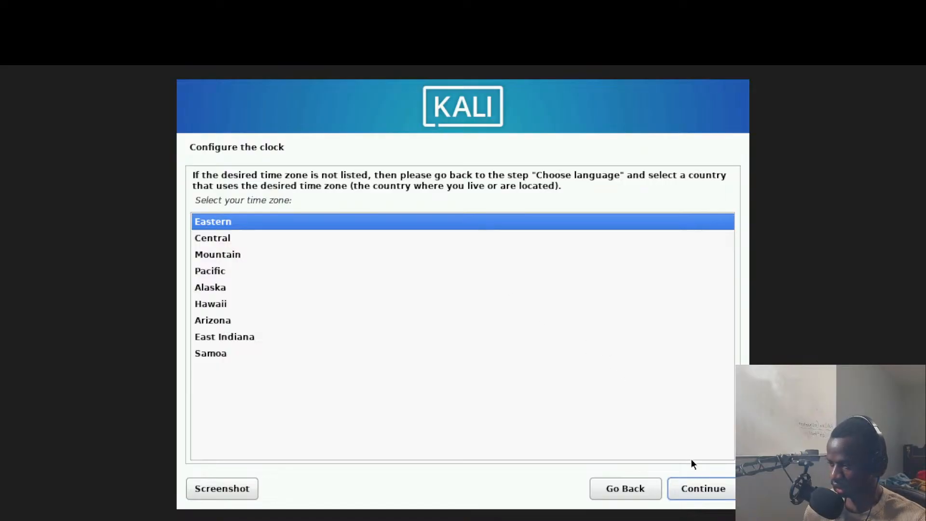
Step: Keep Eastern as the clock's time zone and continue to disk partitioning
left_click(705, 486)
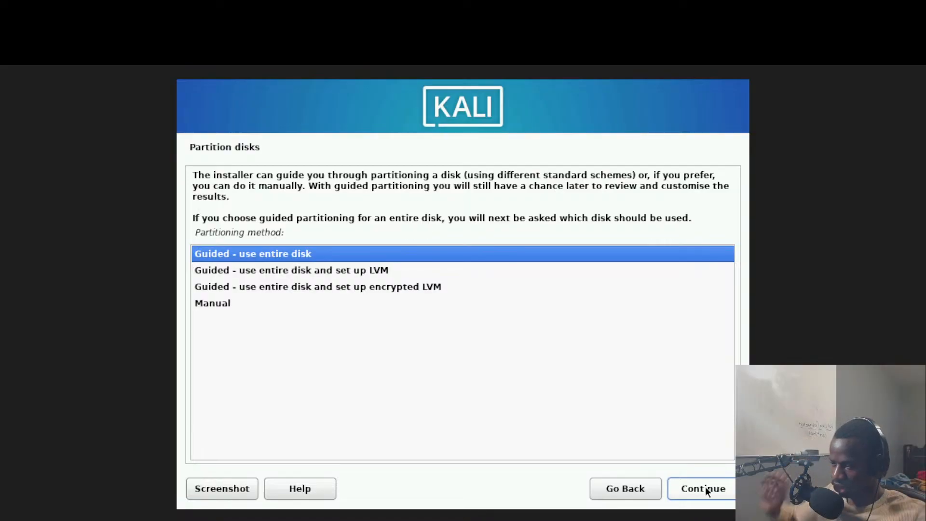
Step: Use guided partitioning on the entire 21.5 GB SCSI3 VBOX HARDDISK, all files in one partition
left_click(705, 488)
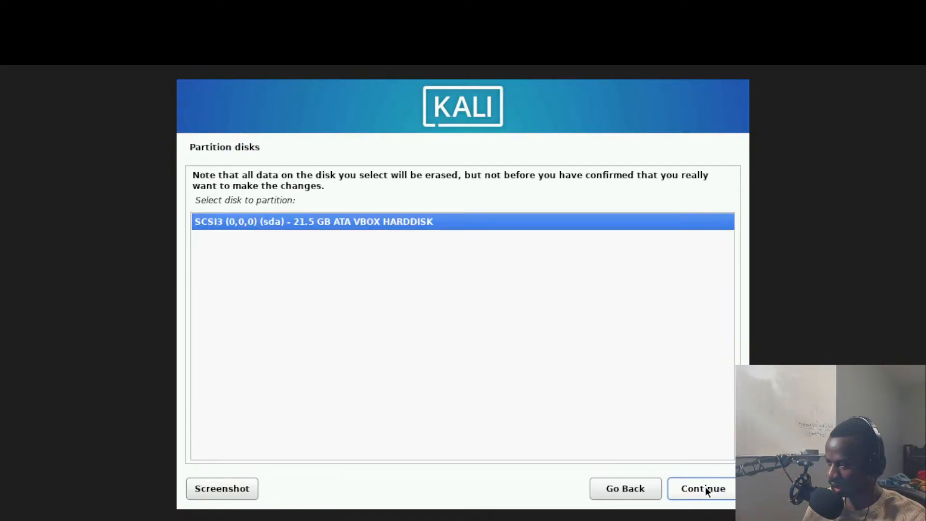
left_click(705, 488)
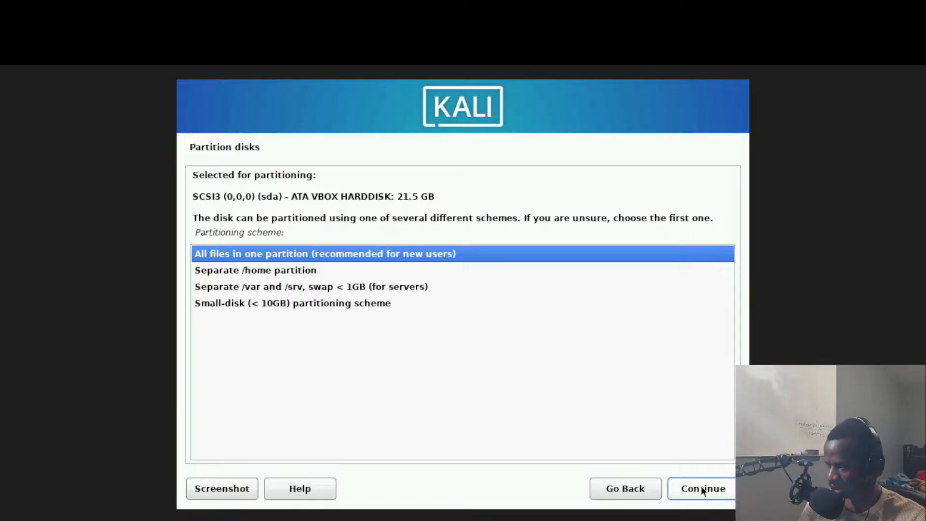
left_click(701, 488)
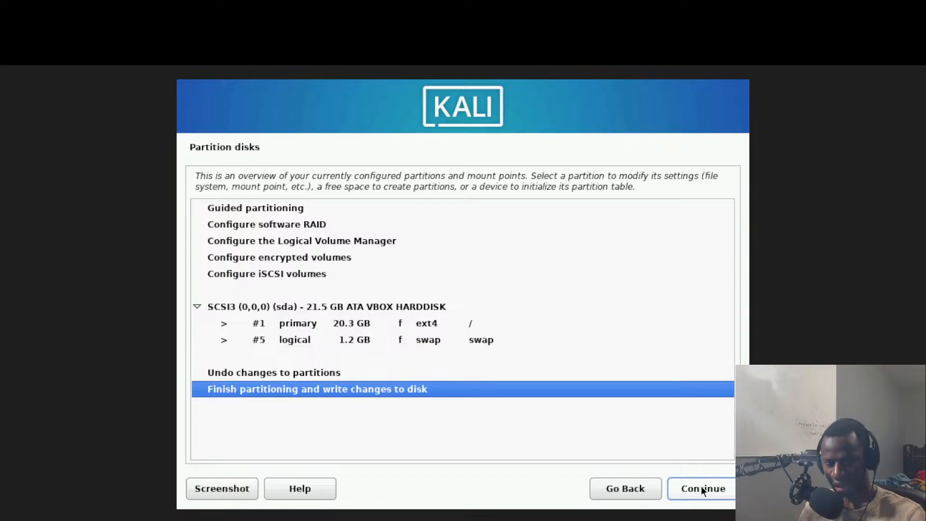
Step: Finish partitioning and confirm Yes to write the ext4 and swap partitions to sda
left_click(702, 487)
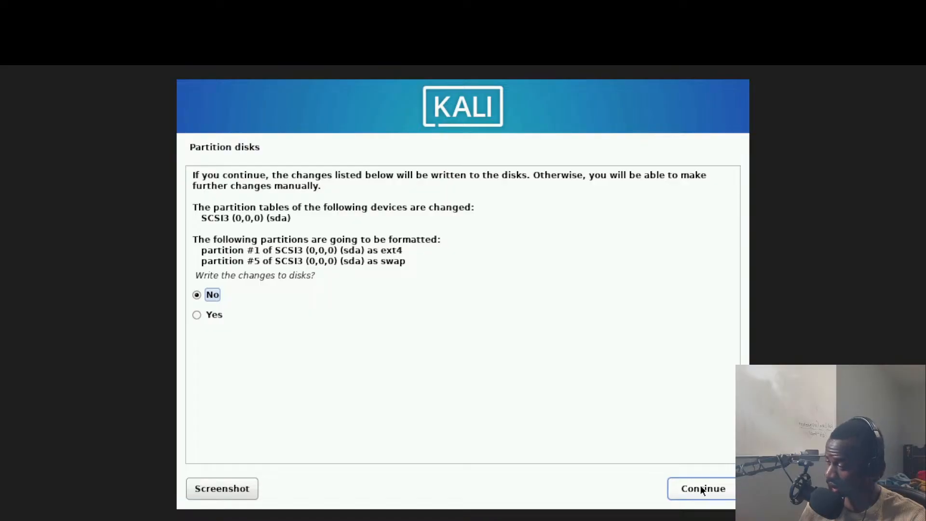
left_click(214, 316)
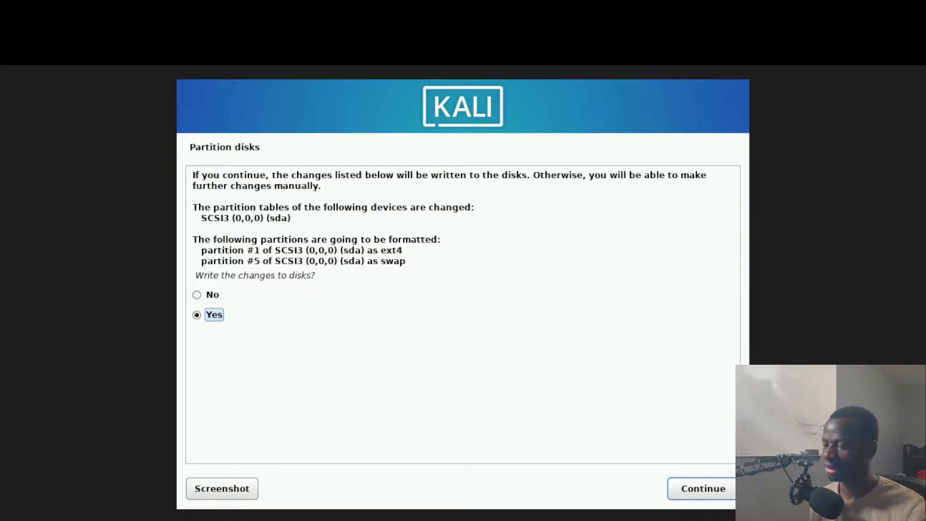
left_click(714, 489)
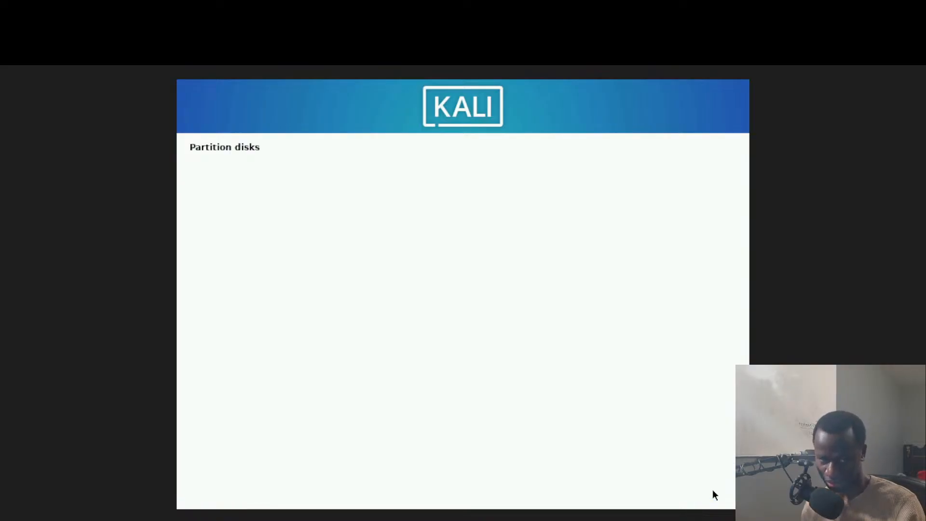
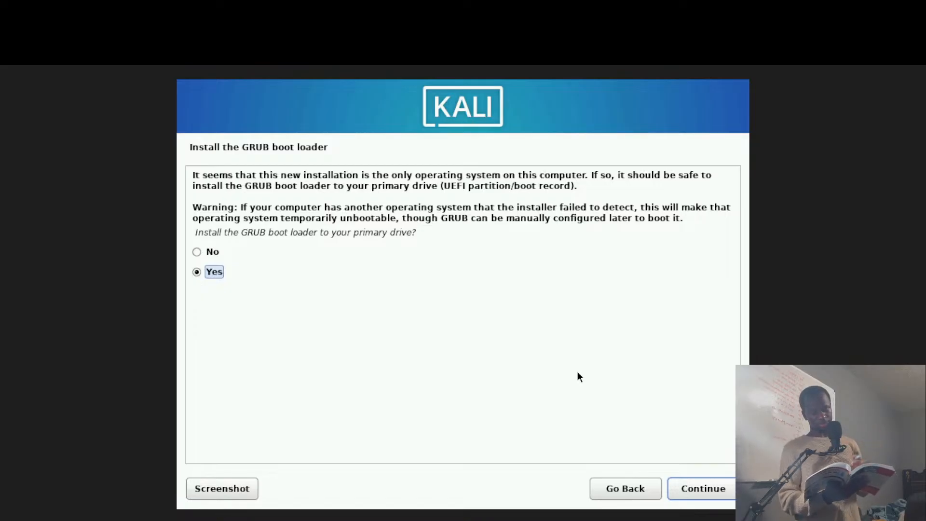
Step: Answer Yes to installing GRUB, then choose 'Enter device manually' for the boot loader location
key("Return")
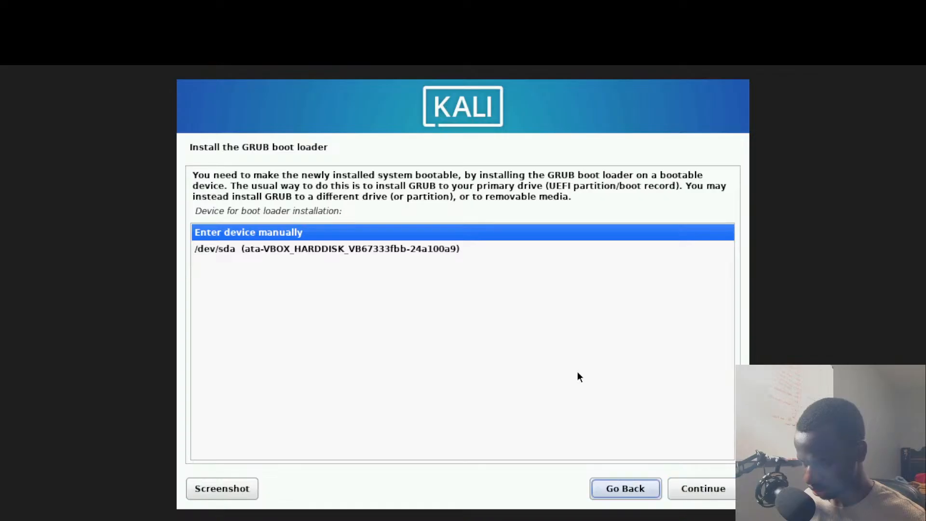
key("Up")
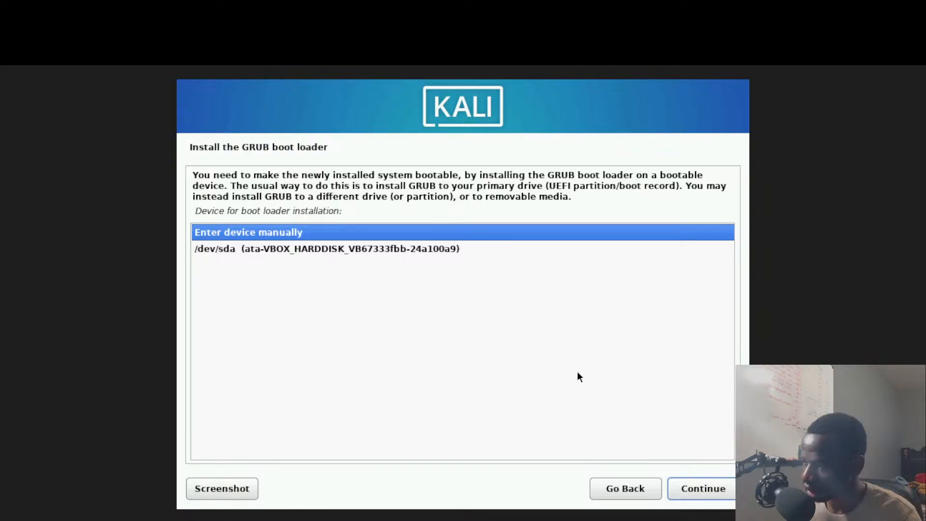
key("Return")
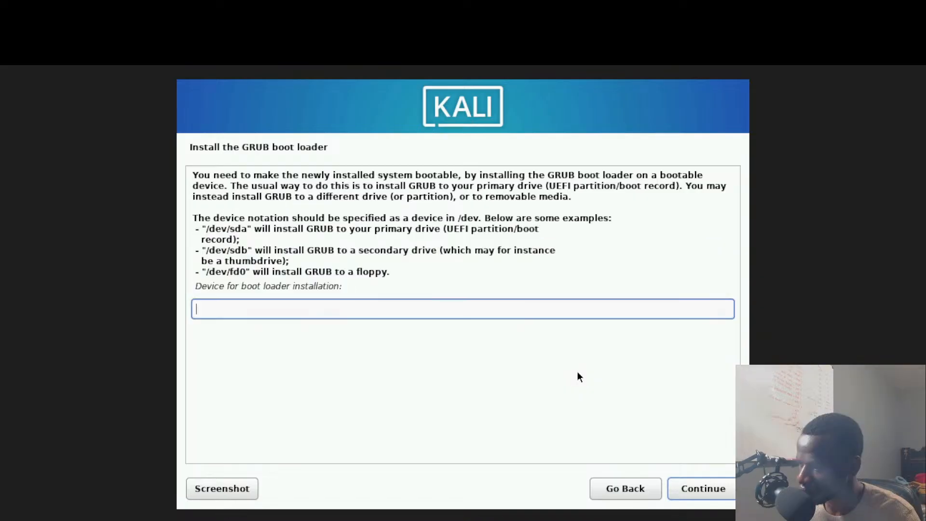